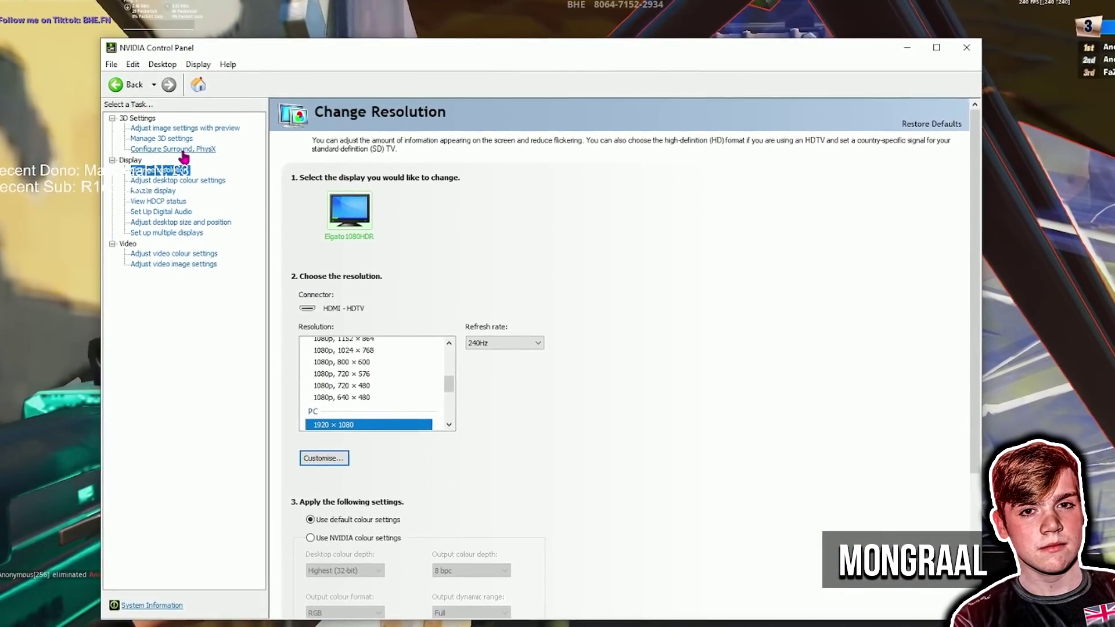
Go from Manage 3D settings to the Adjust image settings with preview page
click(168, 142)
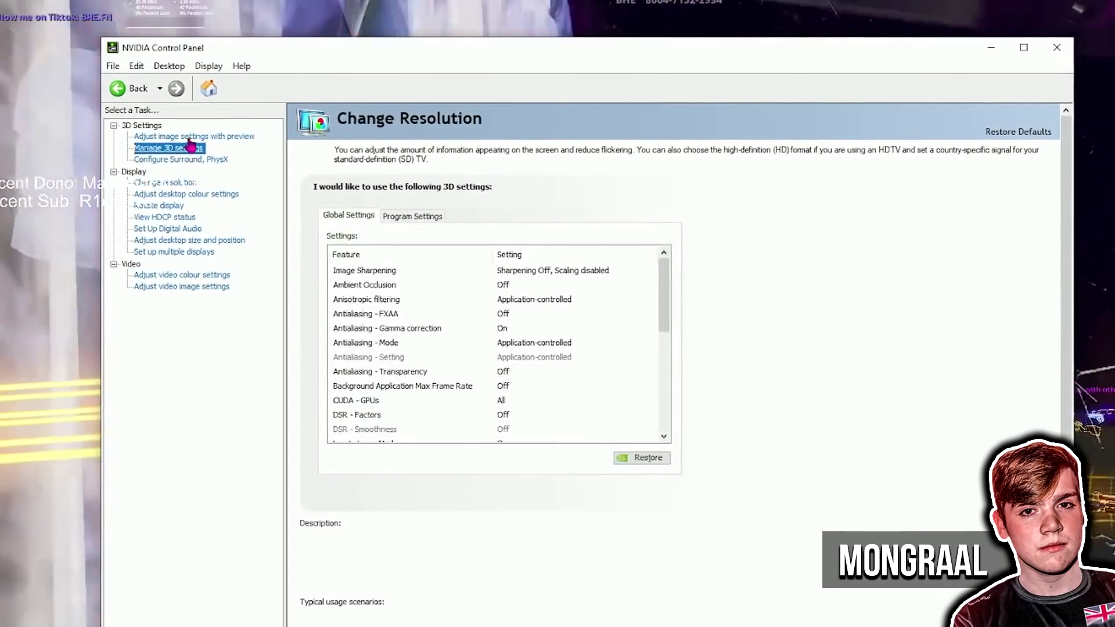
click(192, 139)
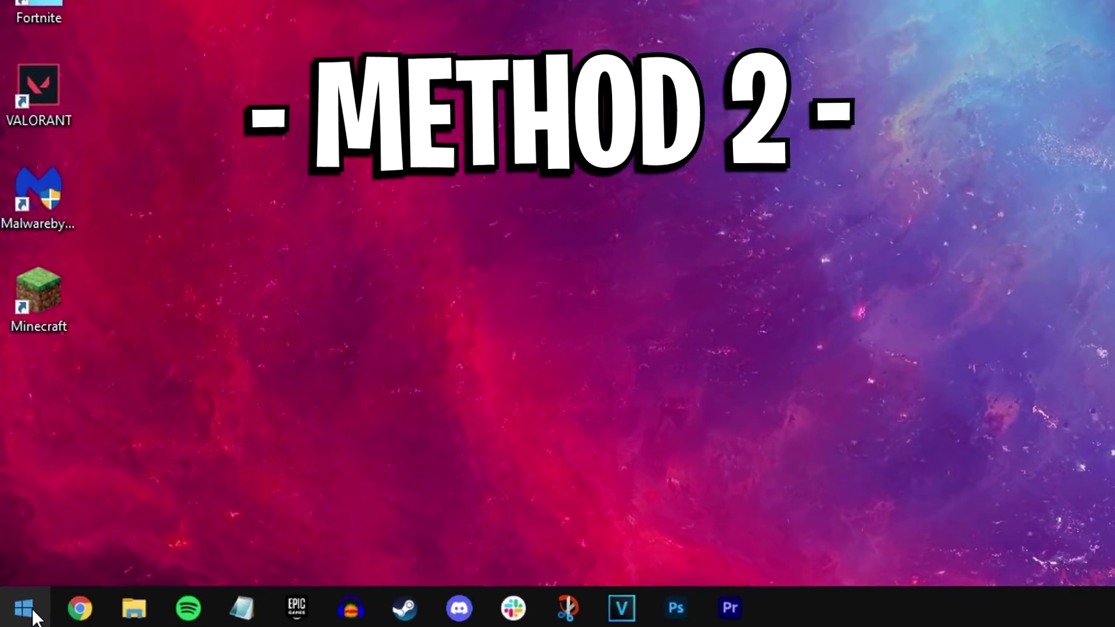
Launch Microsoft Store from the Start menu by searching 'mi'
click(32, 613)
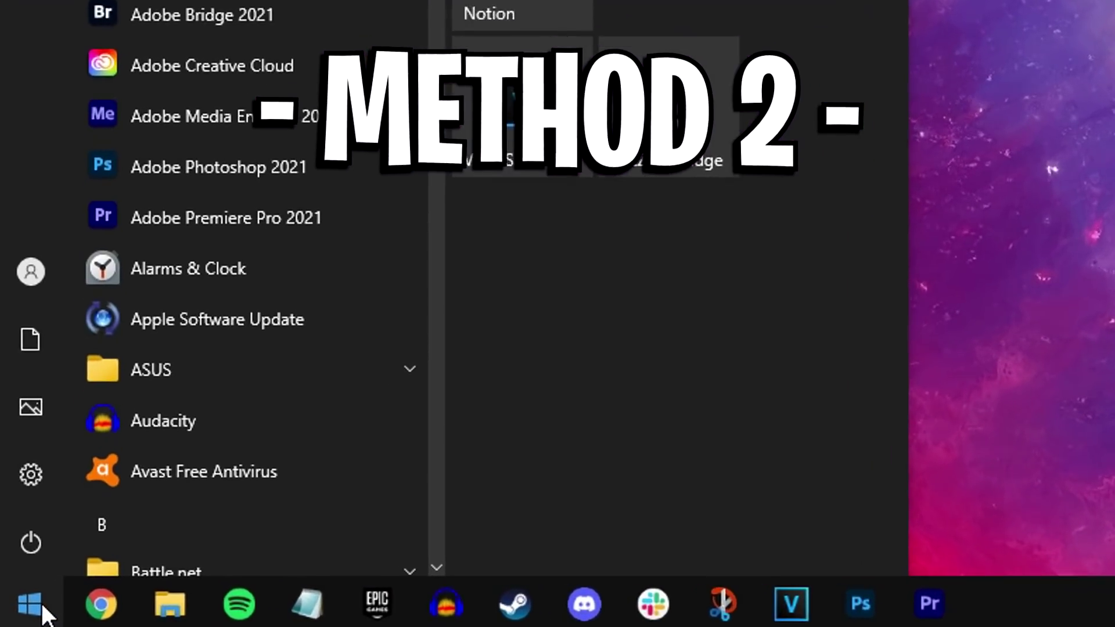
text(mi)
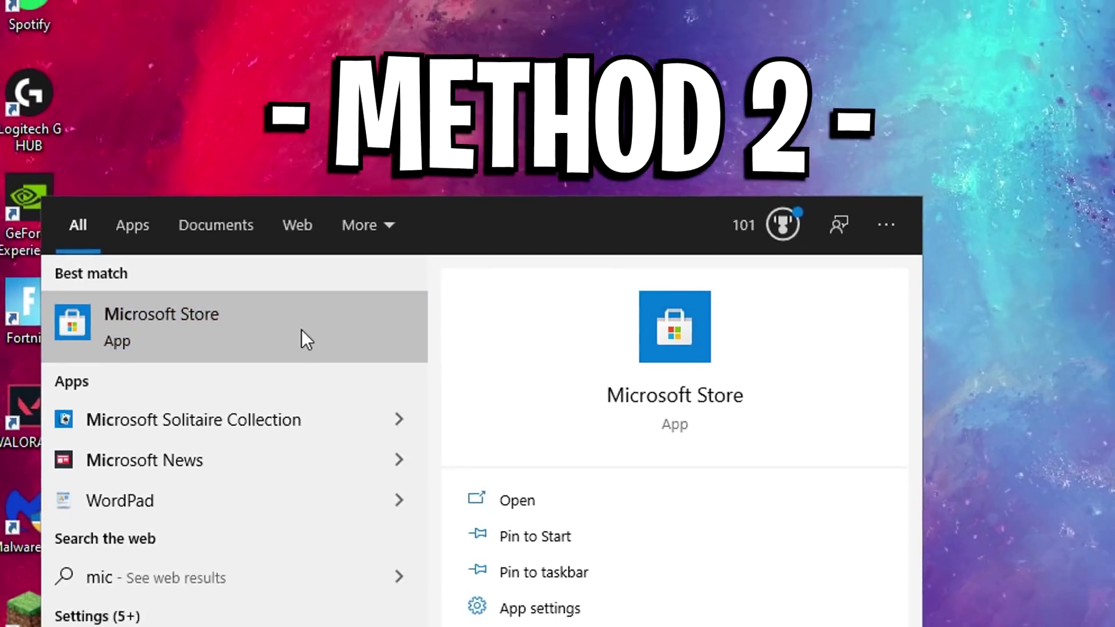
click(301, 339)
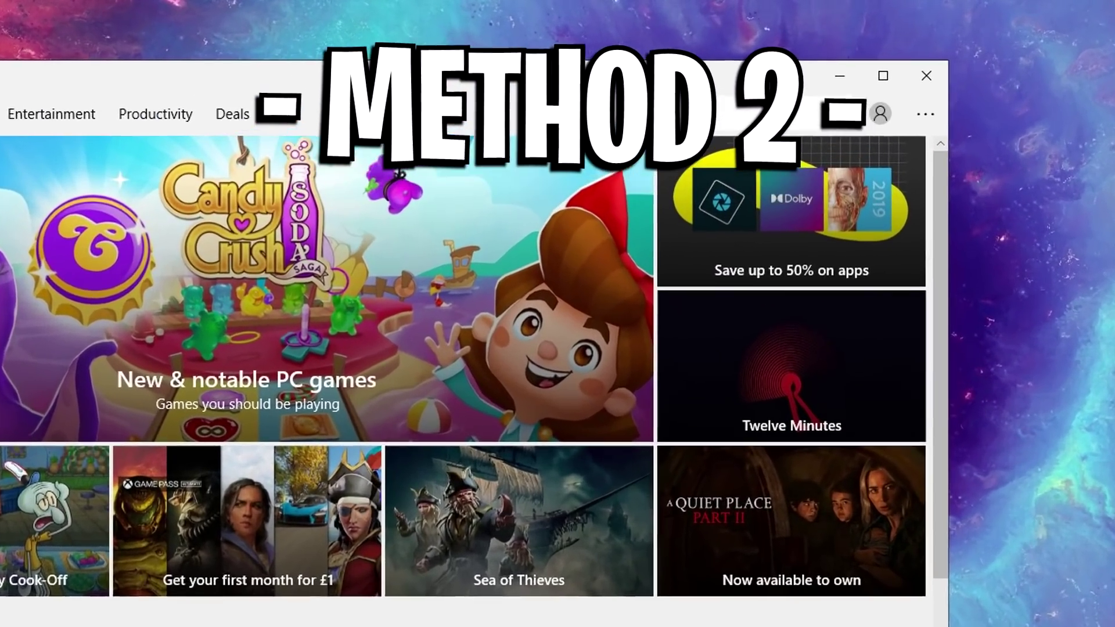
Search the Store for 'nvidia control' and open the NVIDIA Control Panel app
click(682, 127)
text(n)
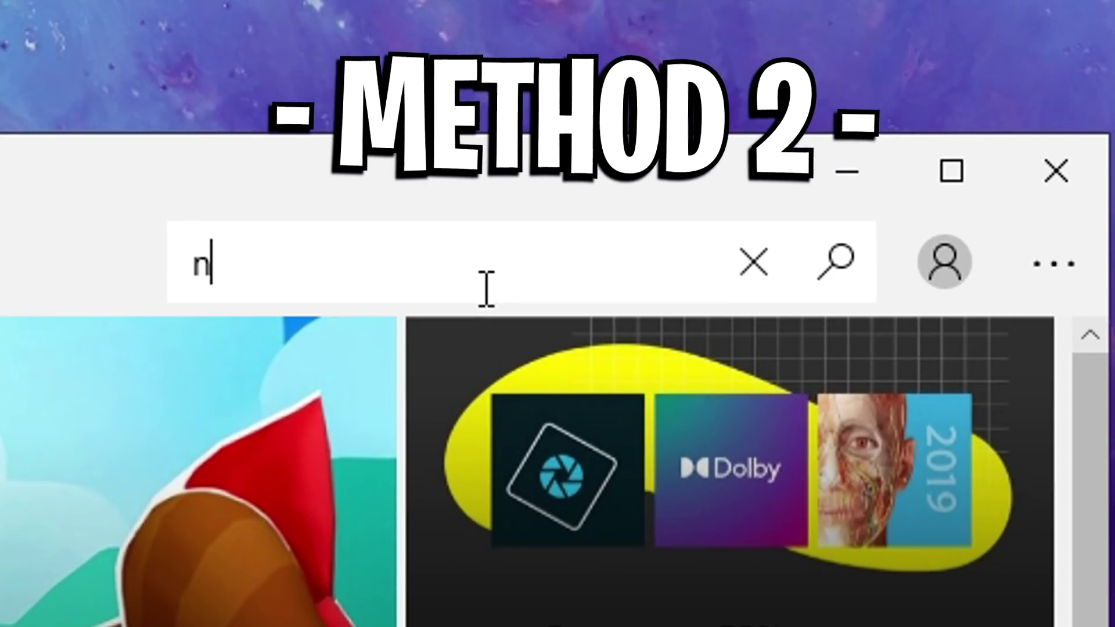
text(vidia contro)
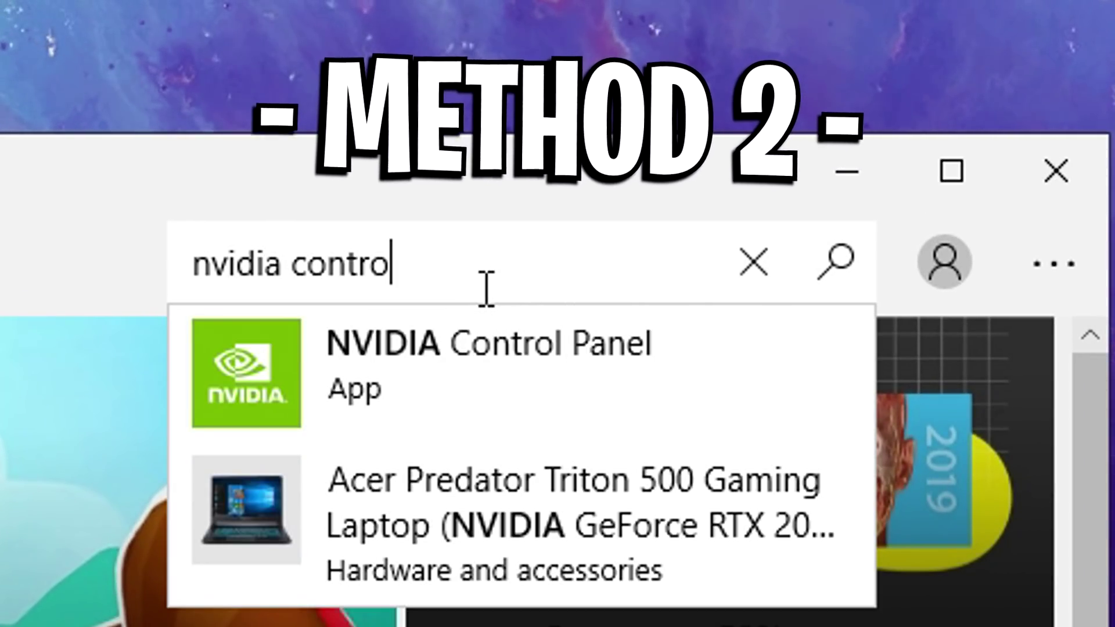
text(l)
click(566, 374)
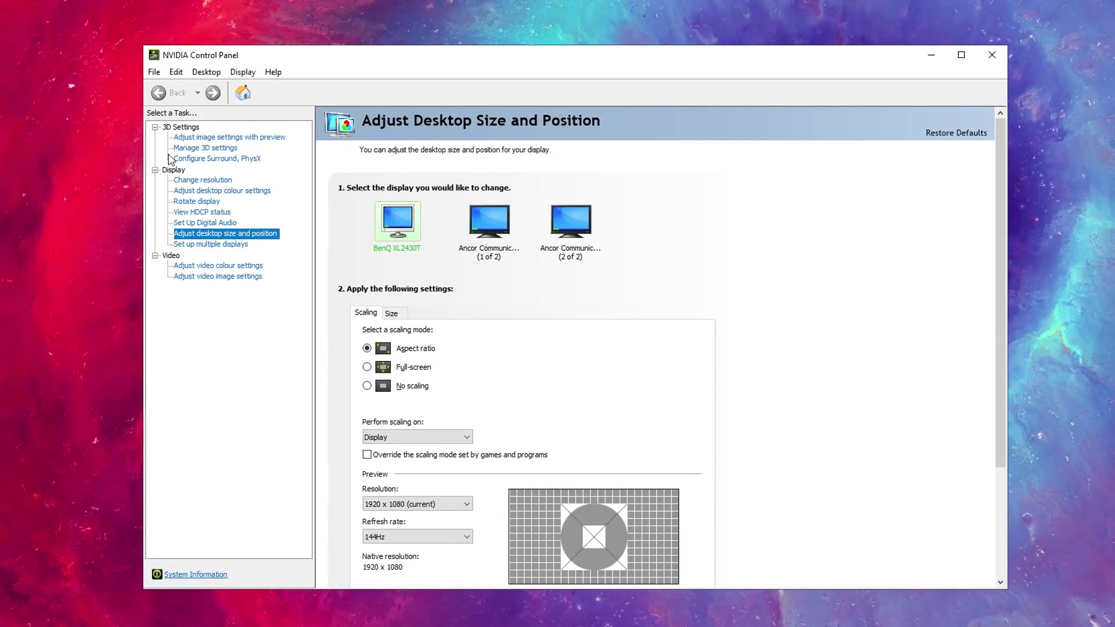
Switch the BenQ XL2430T from 60Hz to 144Hz and keep the new configuration
click(215, 181)
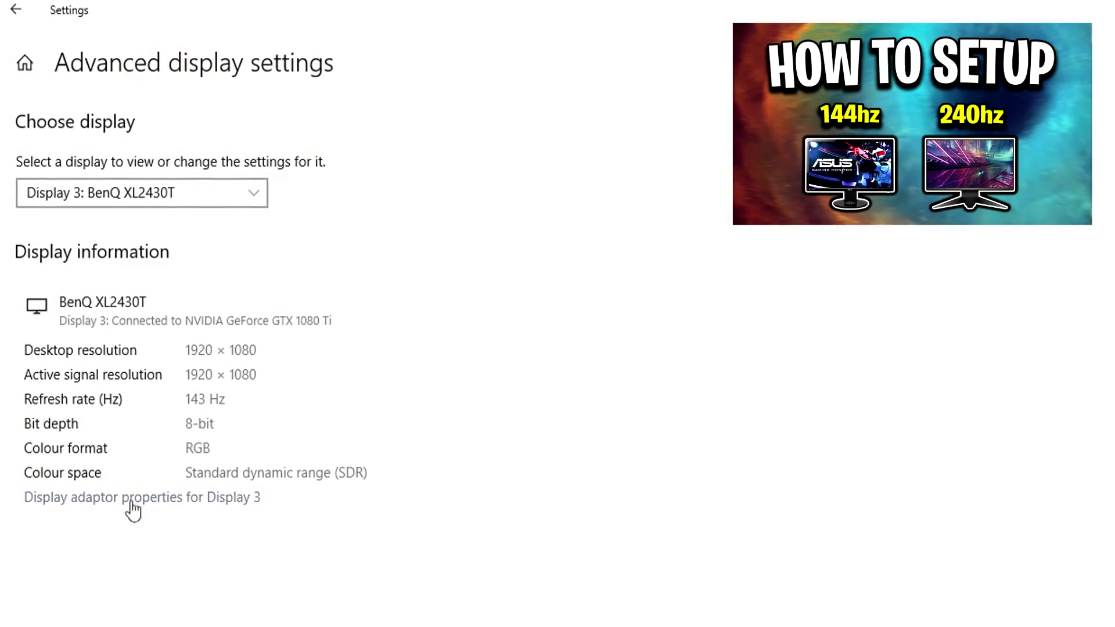
click(184, 511)
click(663, 155)
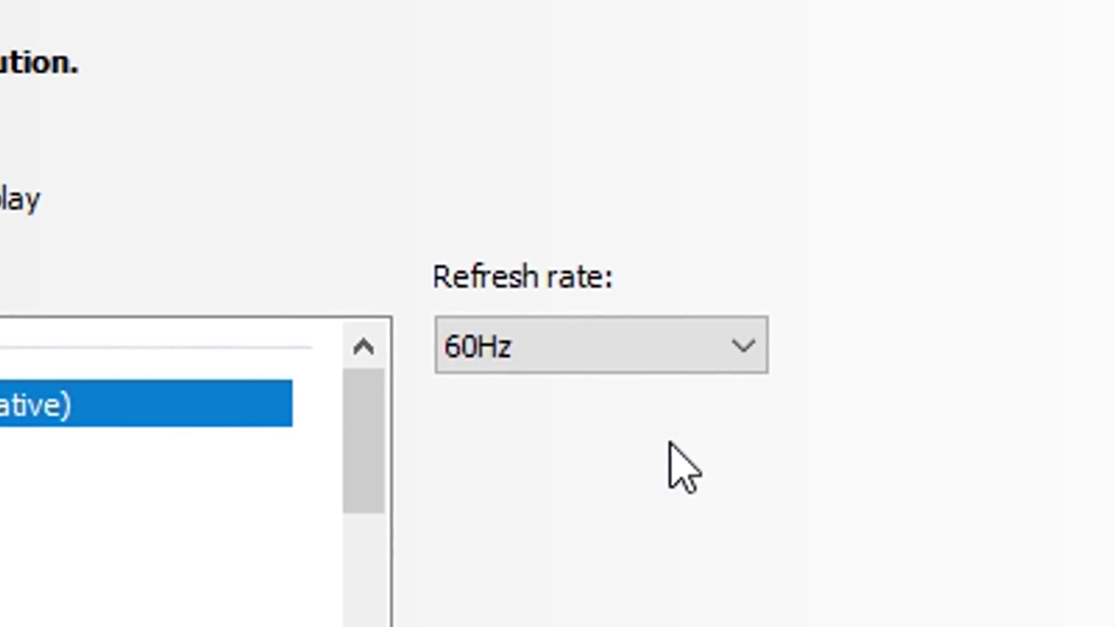
click(546, 355)
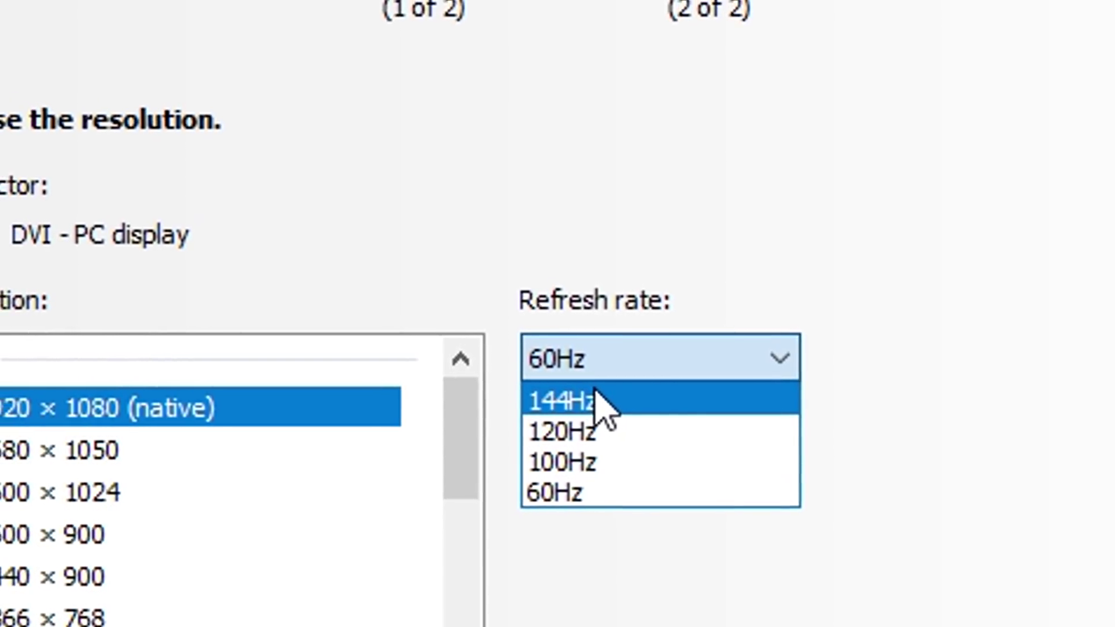
click(598, 401)
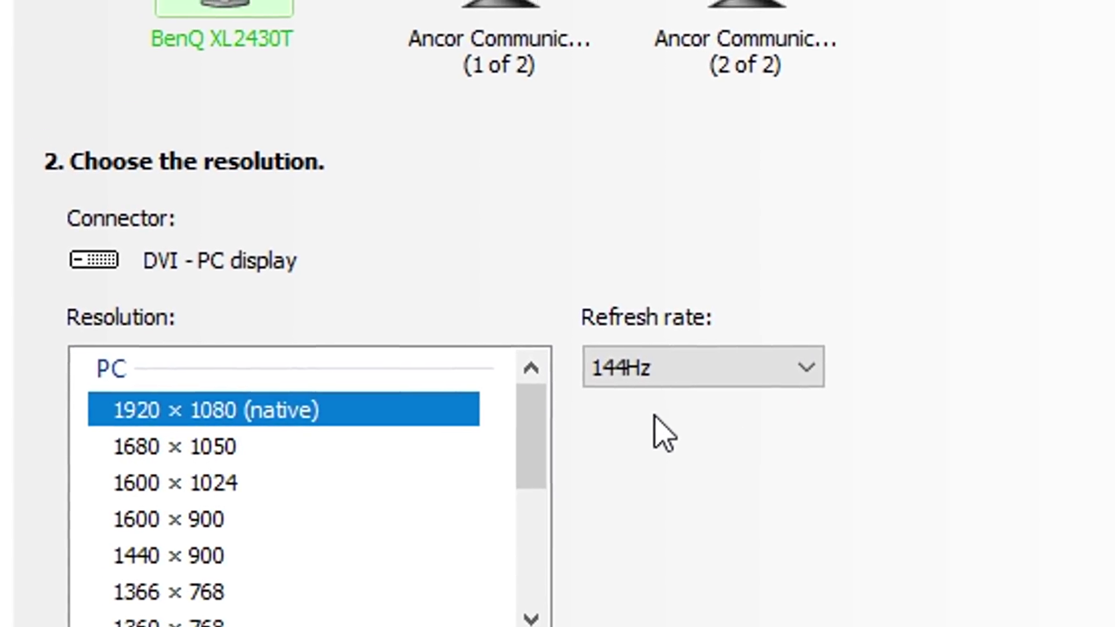
click(250, 232)
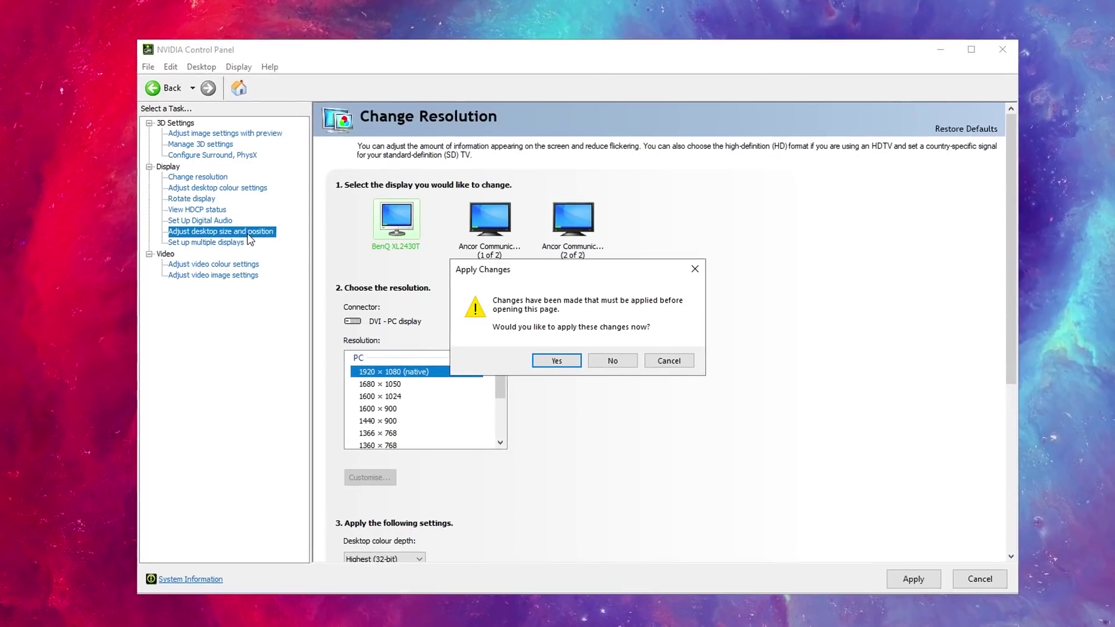
click(557, 361)
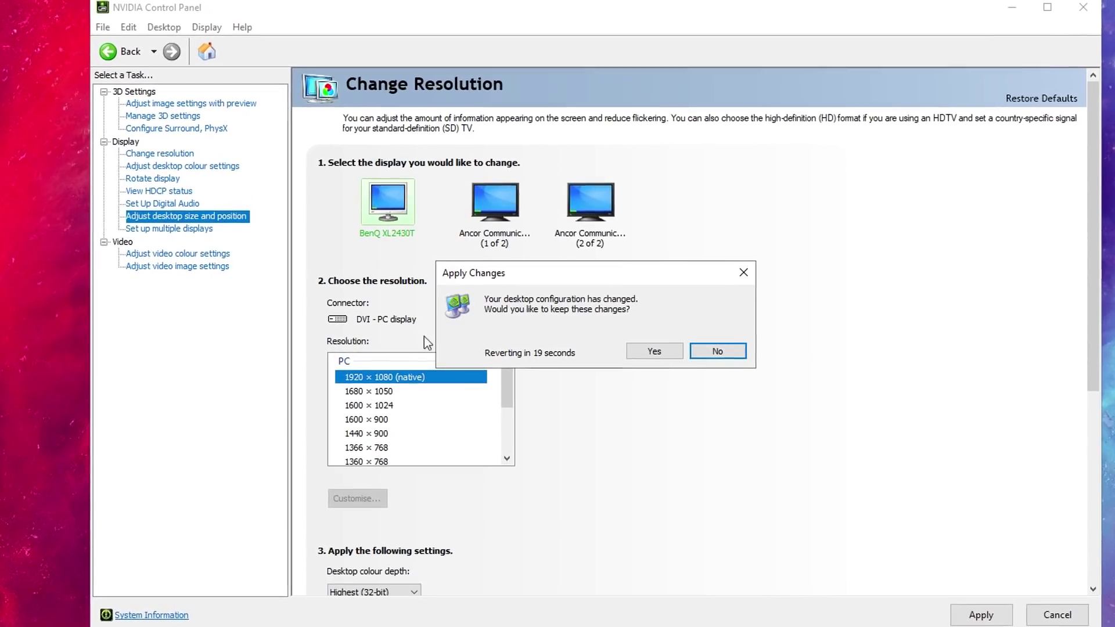
click(654, 351)
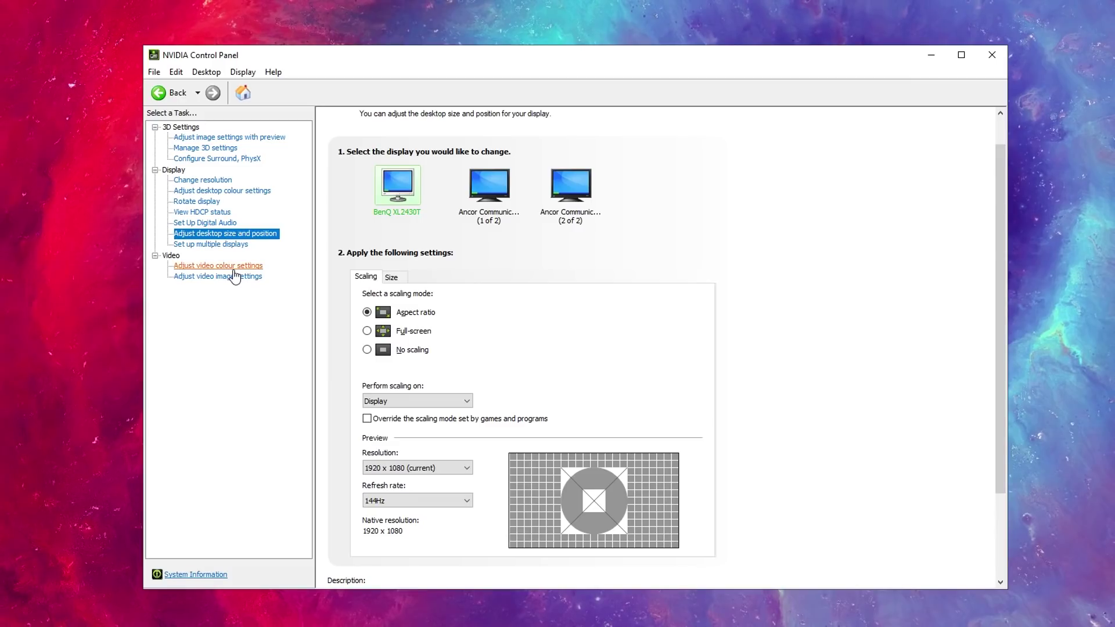
click(234, 267)
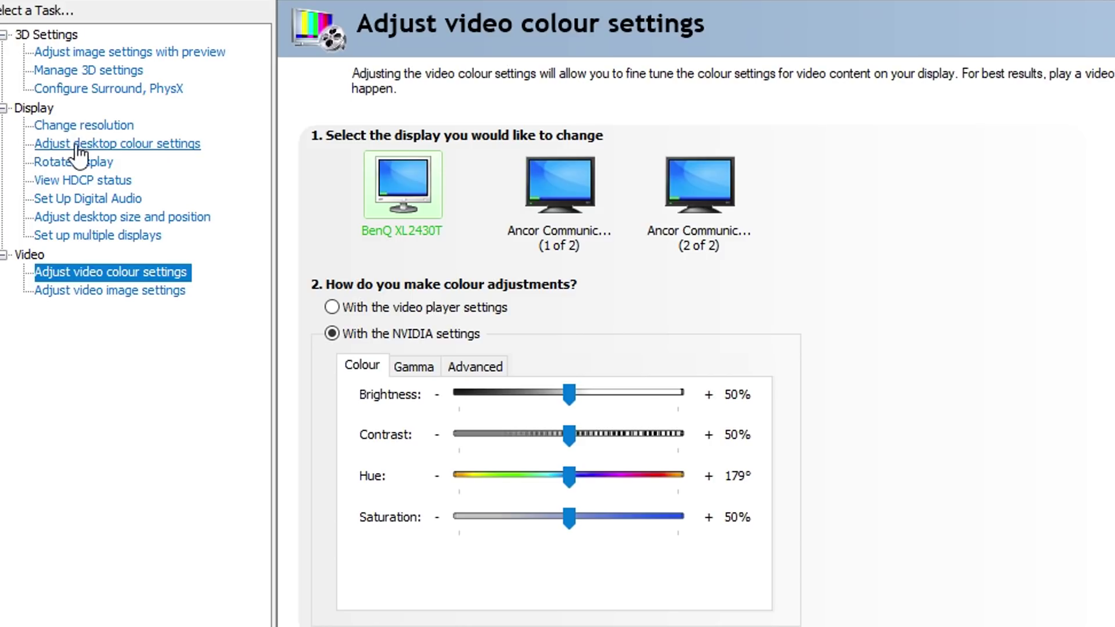
Switch to the Adjust desktop colour settings page
click(112, 152)
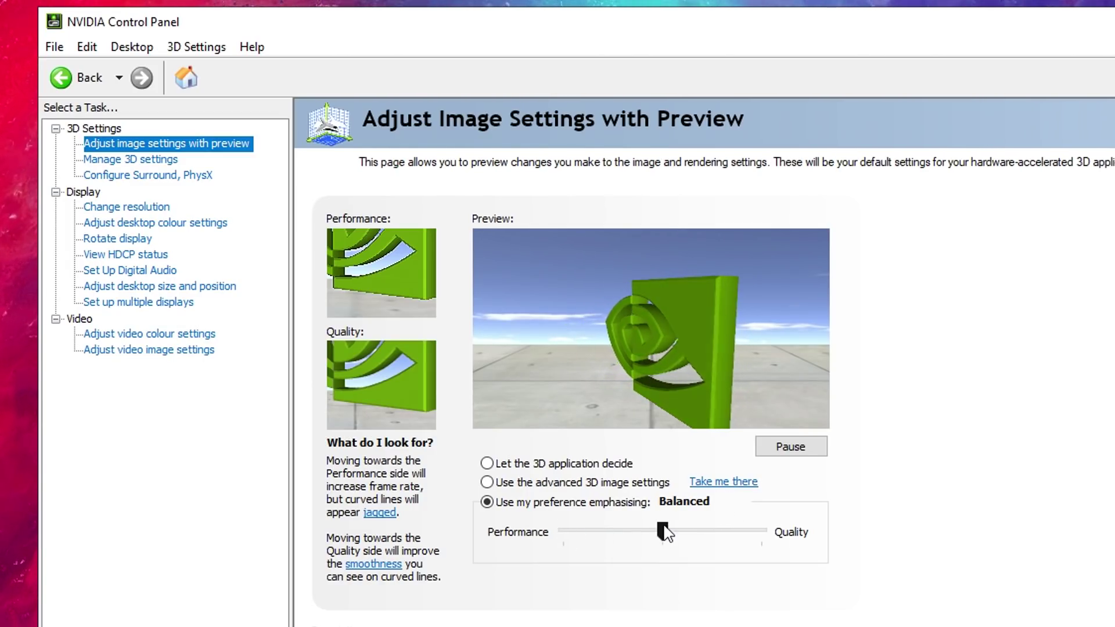
Drag the image preference slider fully to Performance, then go to Manage 3D settings
drag(665, 530, 326, 530)
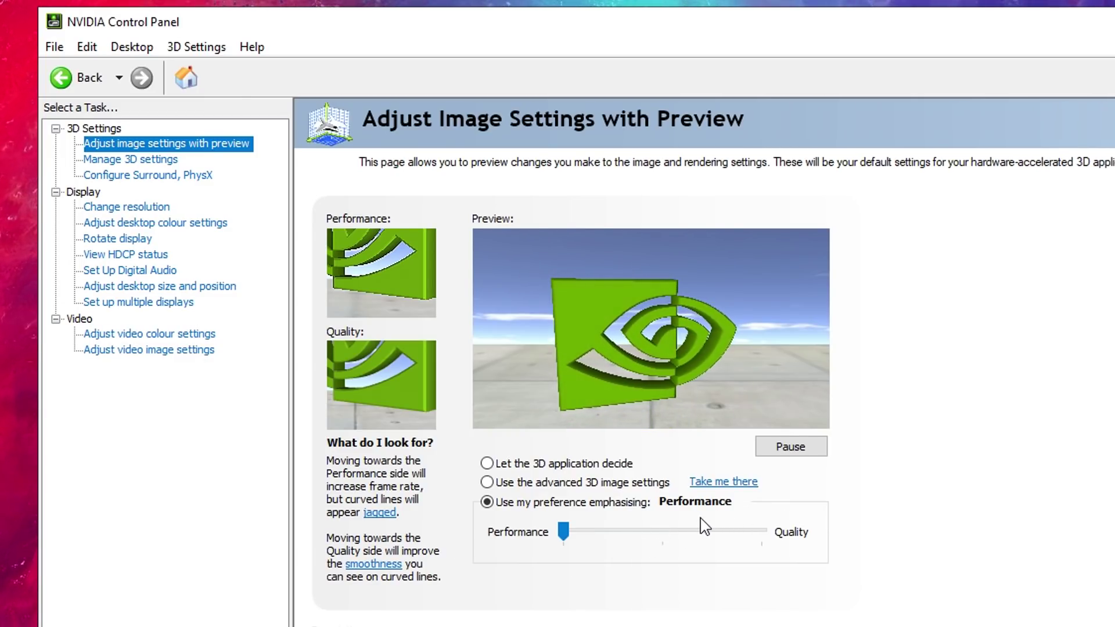
click(130, 159)
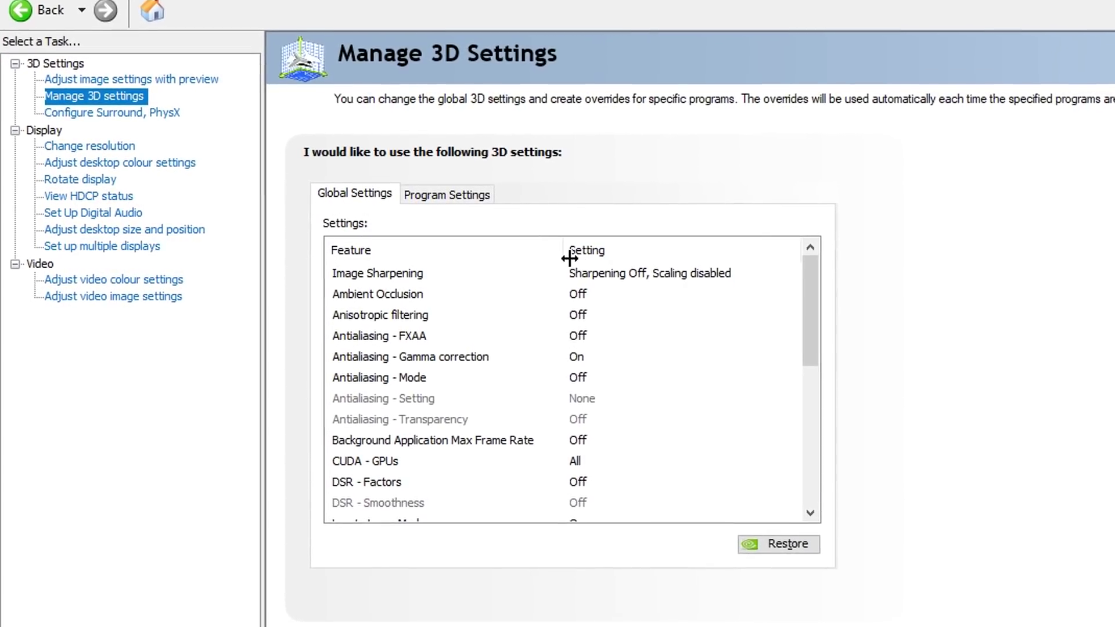
Review Image Sharpening in Global Settings, leaving it at Sharpening Off, Scaling disabled
click(601, 276)
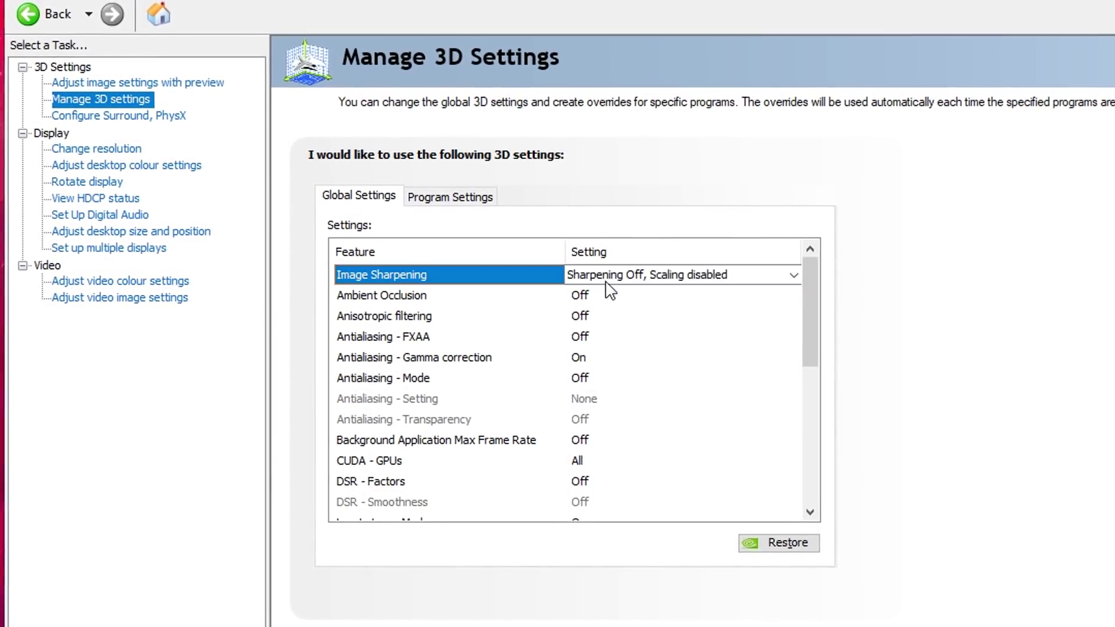
click(645, 274)
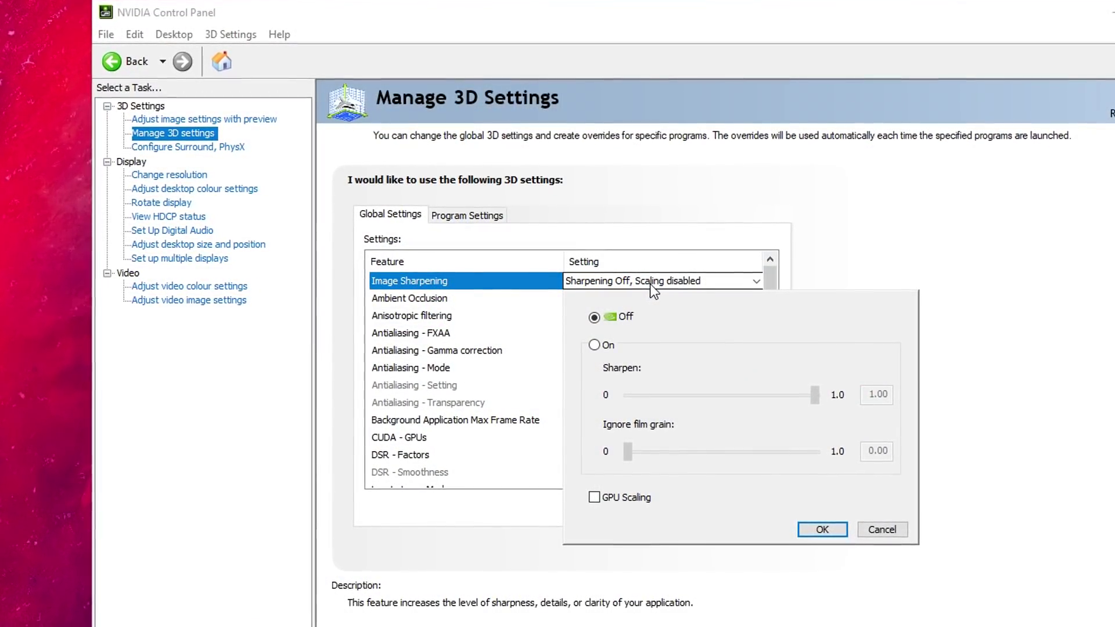
click(651, 285)
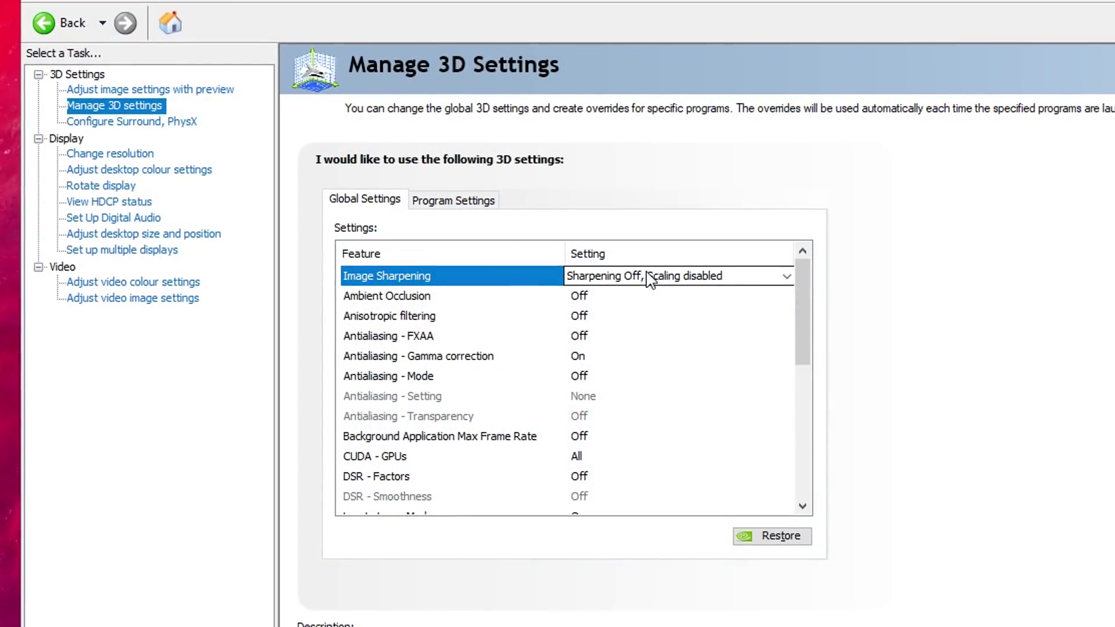
click(652, 278)
click(652, 279)
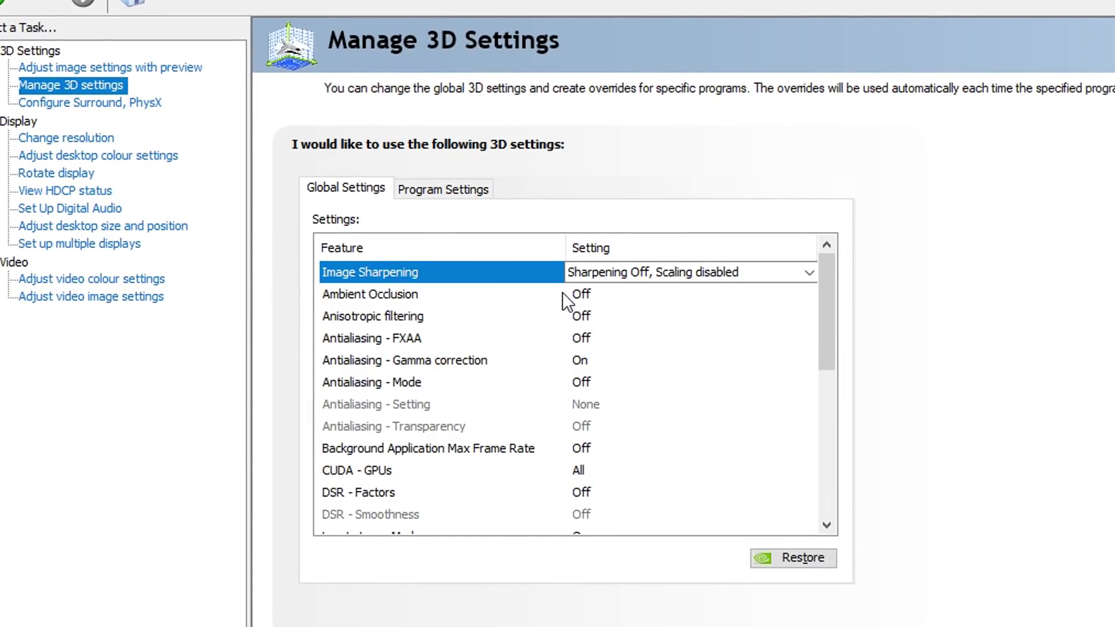
click(368, 297)
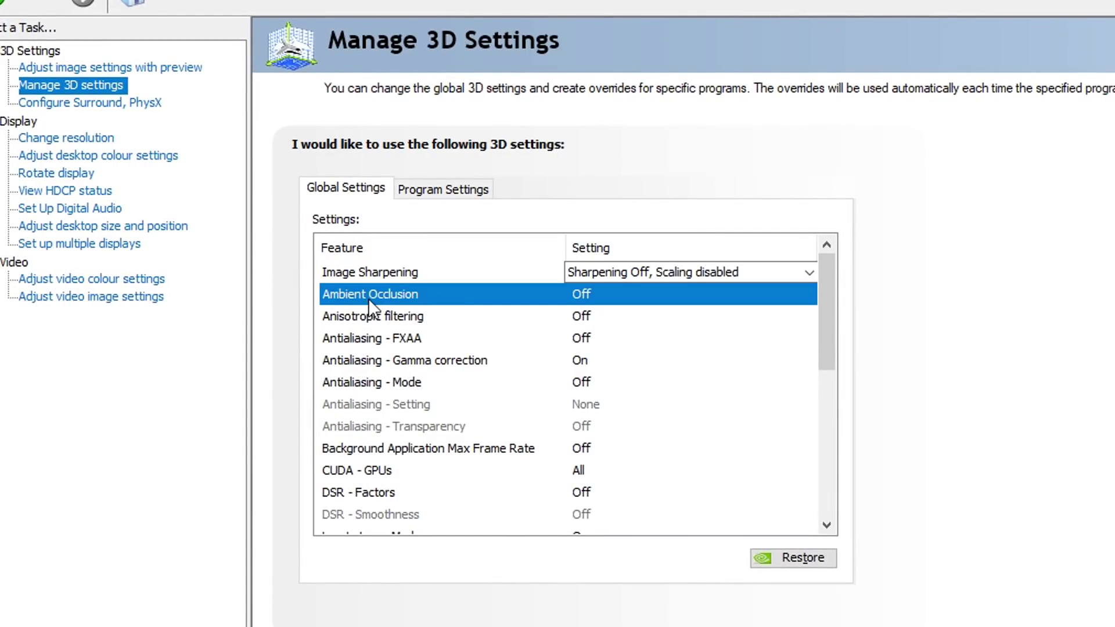
click(552, 295)
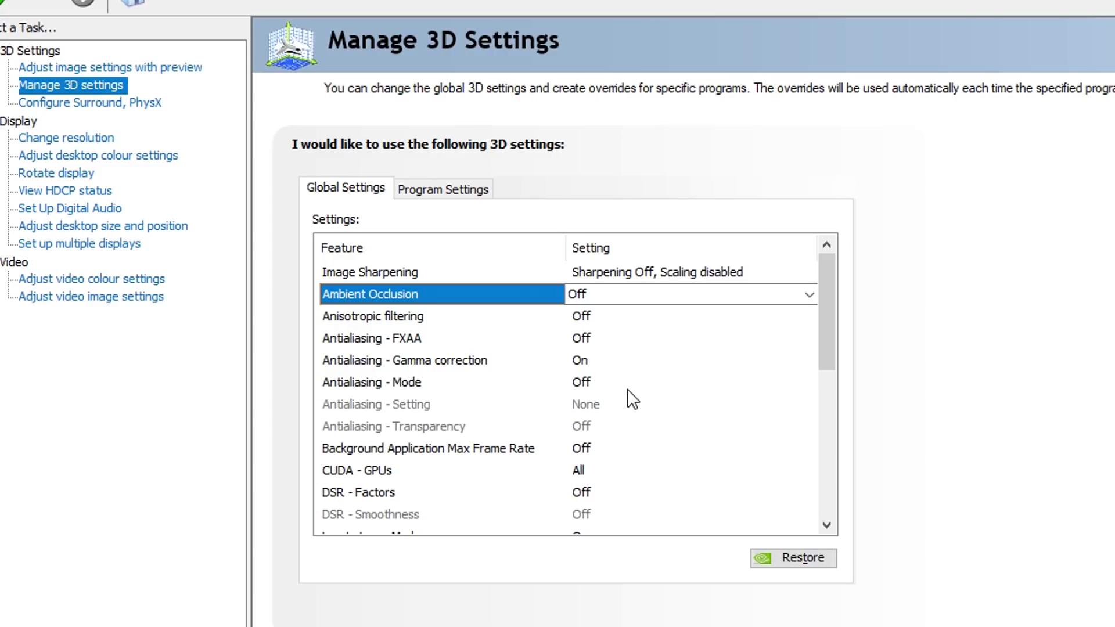
click(591, 365)
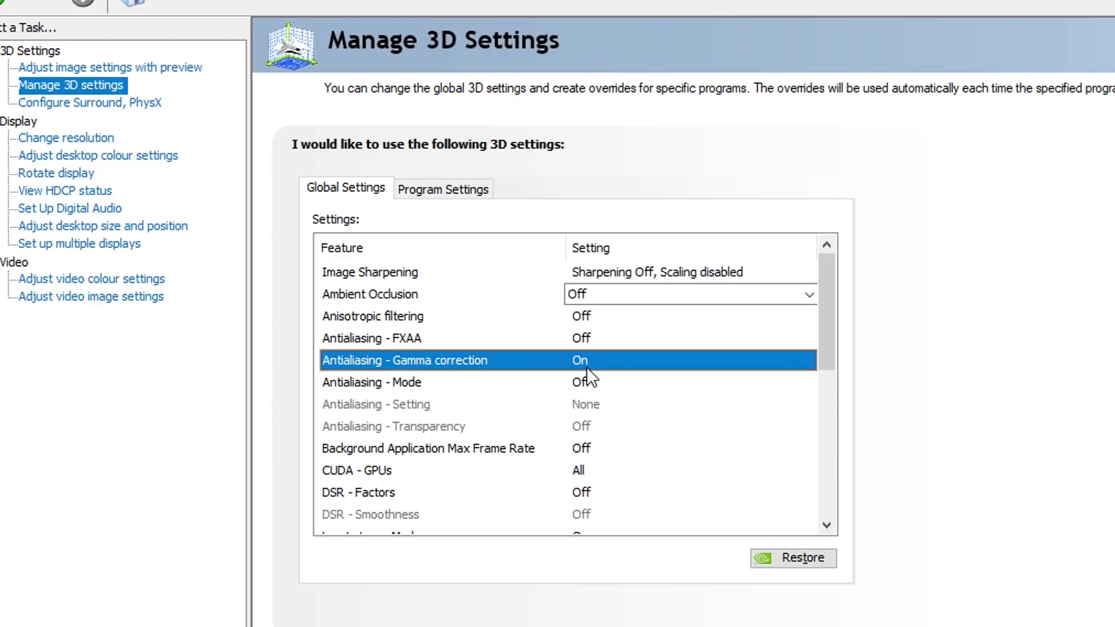
click(586, 367)
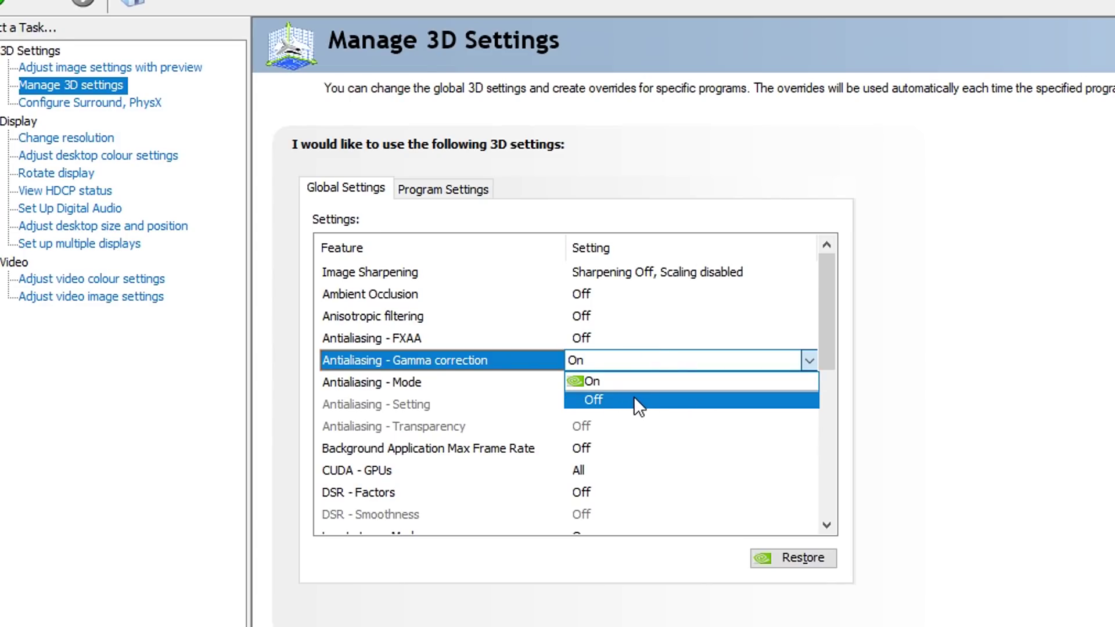
click(769, 354)
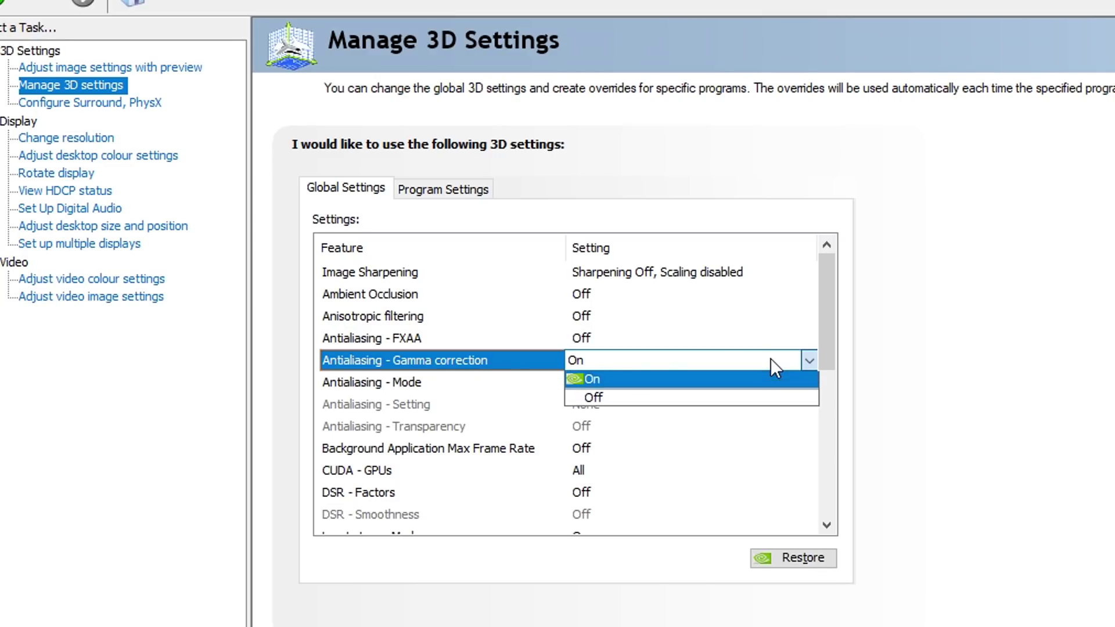
click(625, 362)
drag(828, 336, 838, 372)
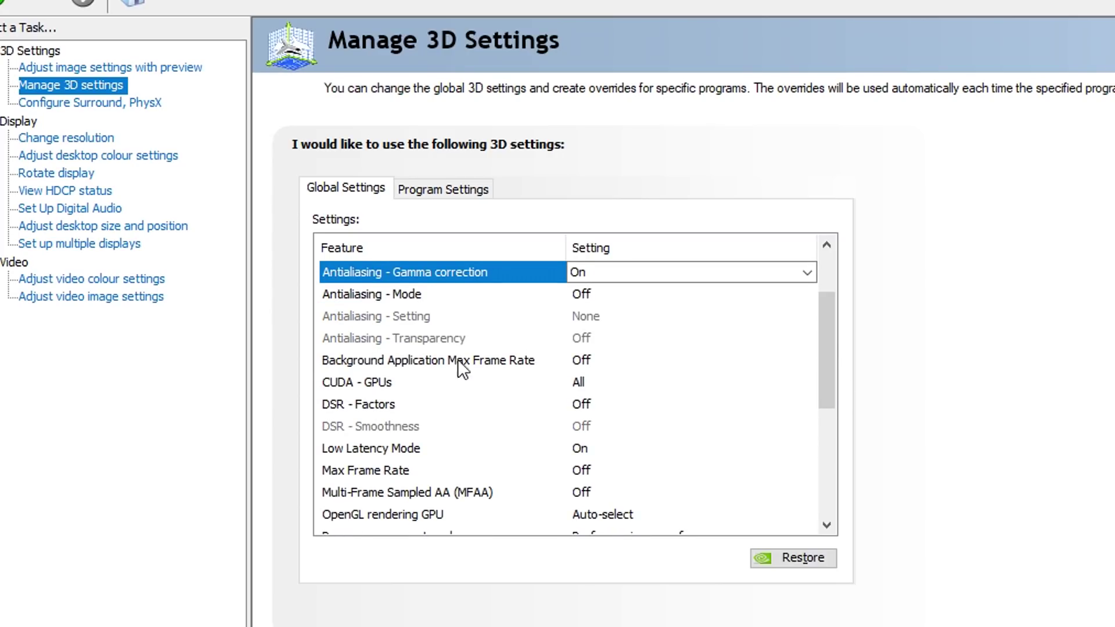
click(358, 382)
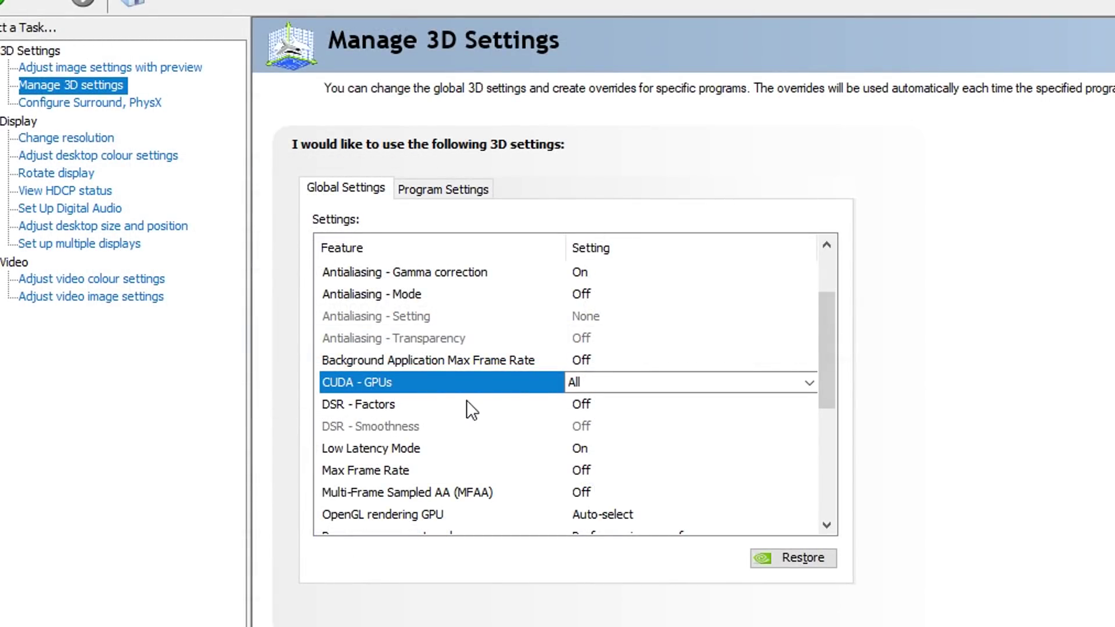
click(588, 448)
click(588, 448)
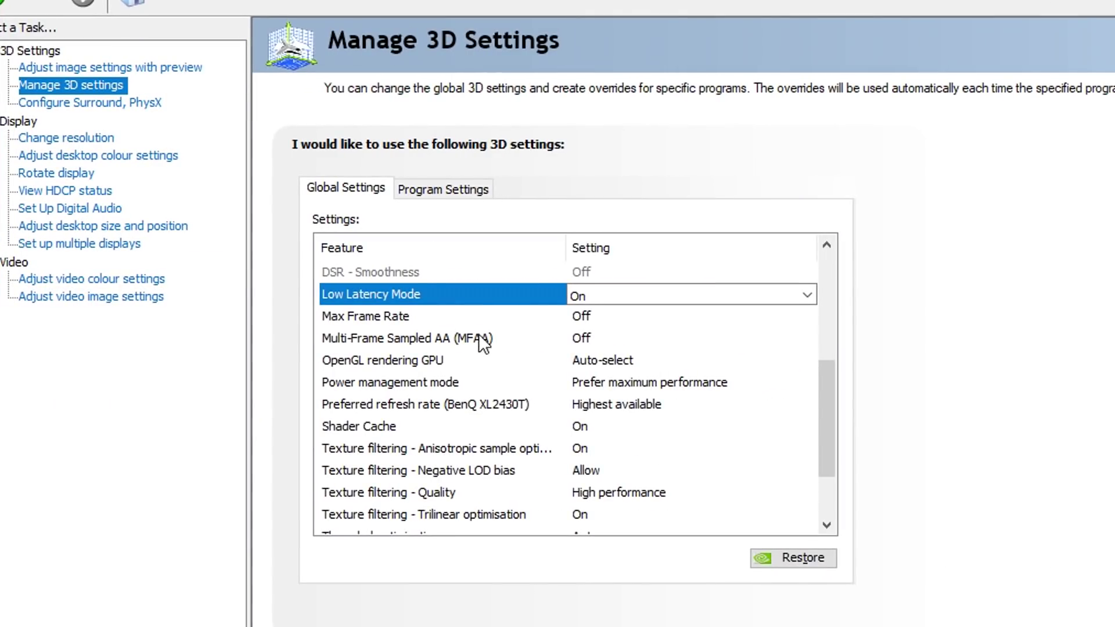
scroll(503, 459, down, 2)
scroll(503, 452, up, 2)
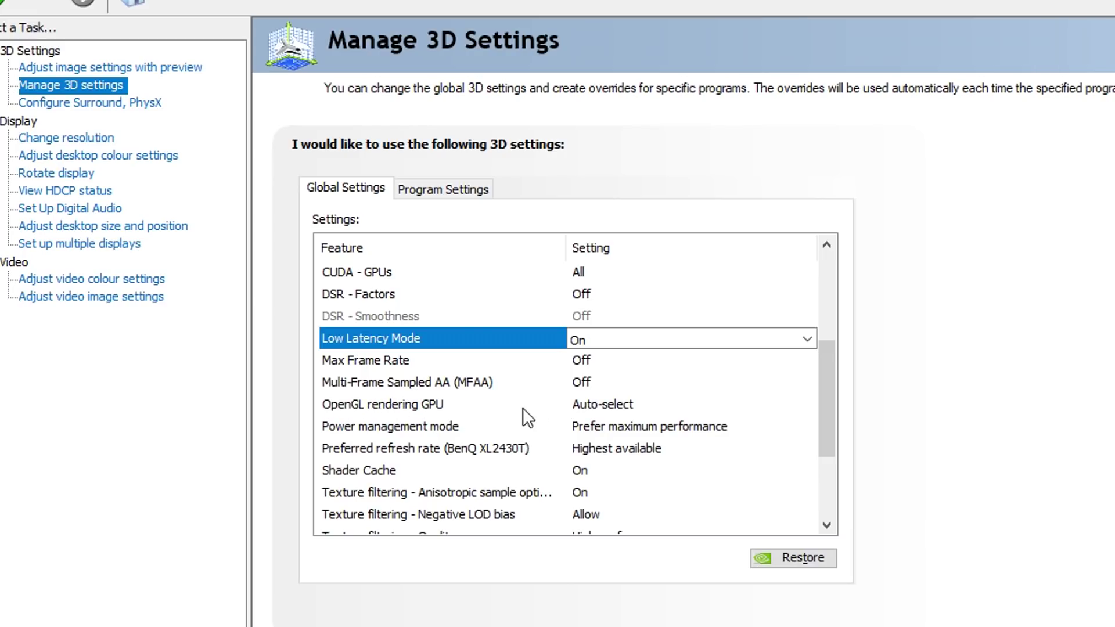
Set Power management mode to Prefer maximum performance
click(639, 430)
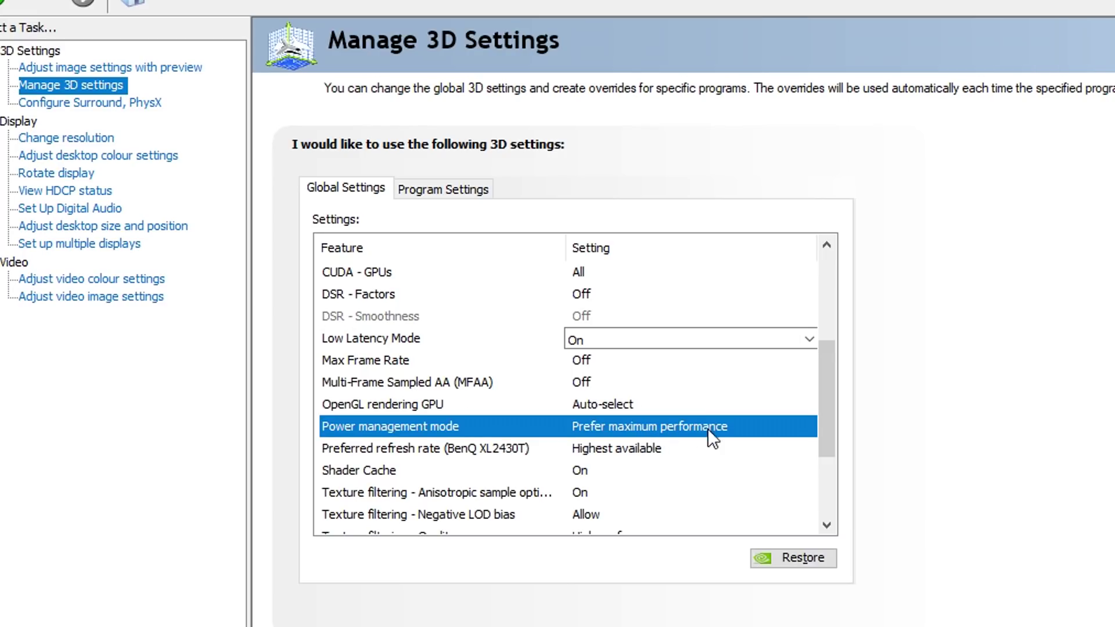
click(741, 428)
key(Down)
key(Down)
key(Return)
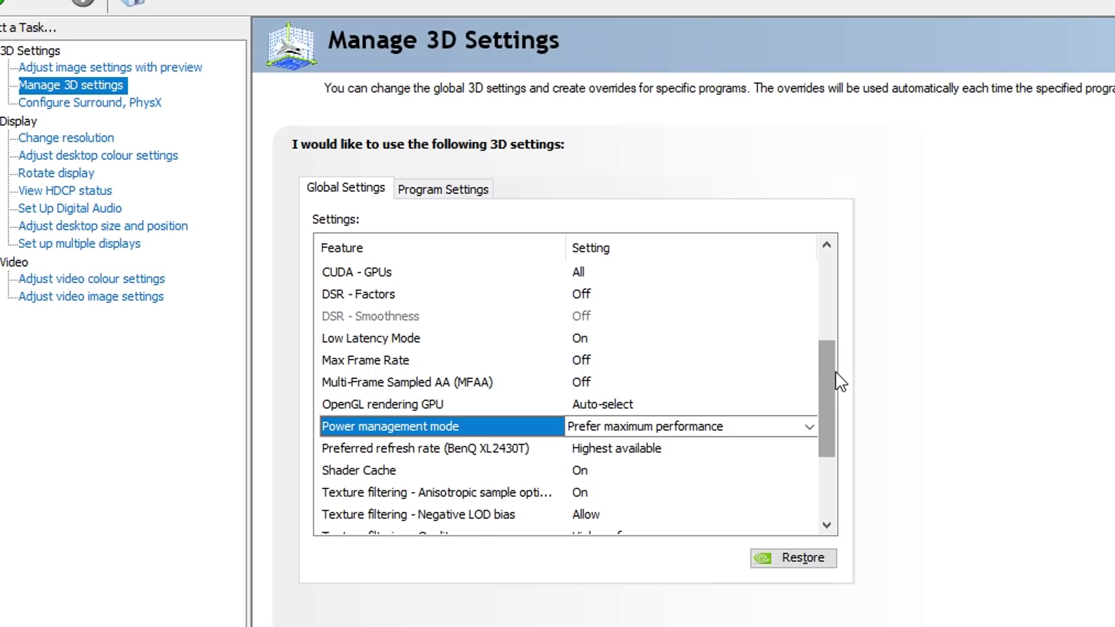
Keep Preferred refresh rate at Highest available
scroll(804, 391, down, 1)
click(626, 382)
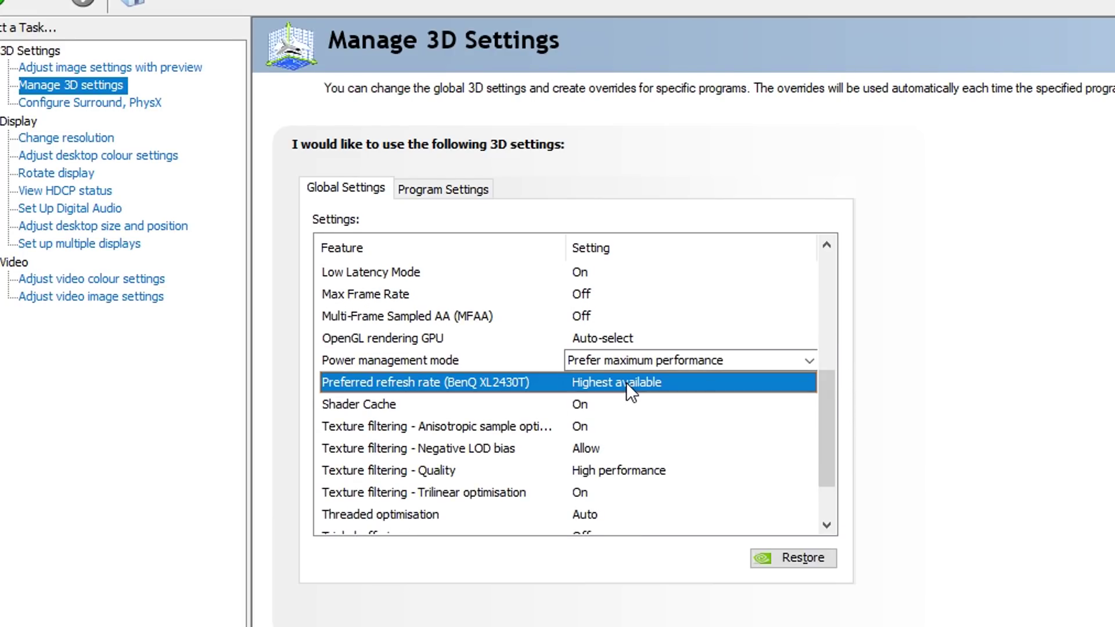
click(565, 387)
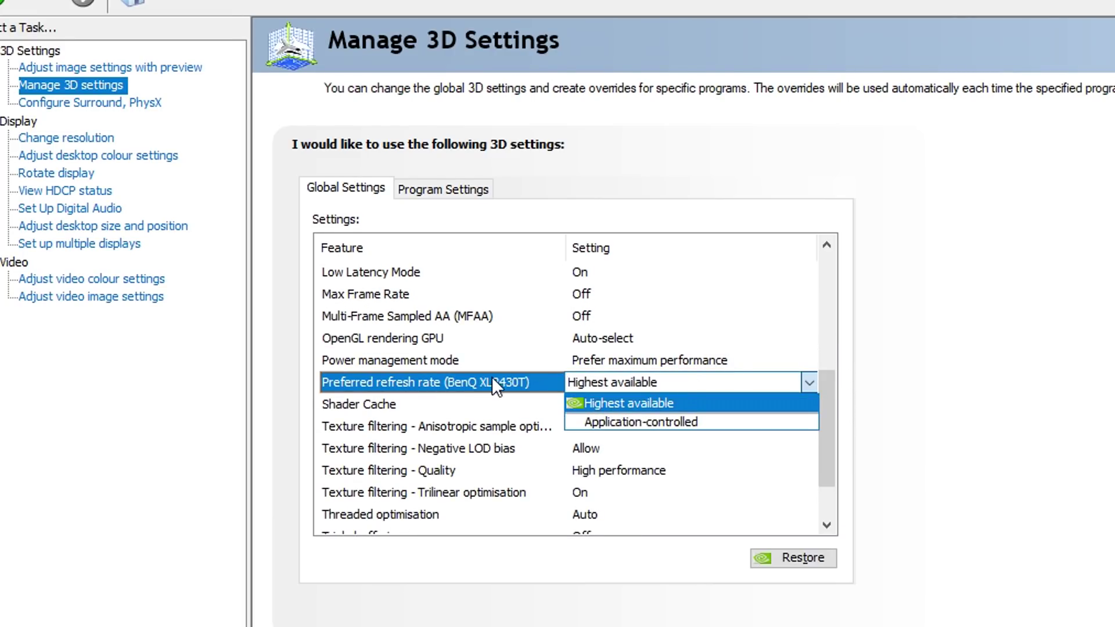
click(719, 382)
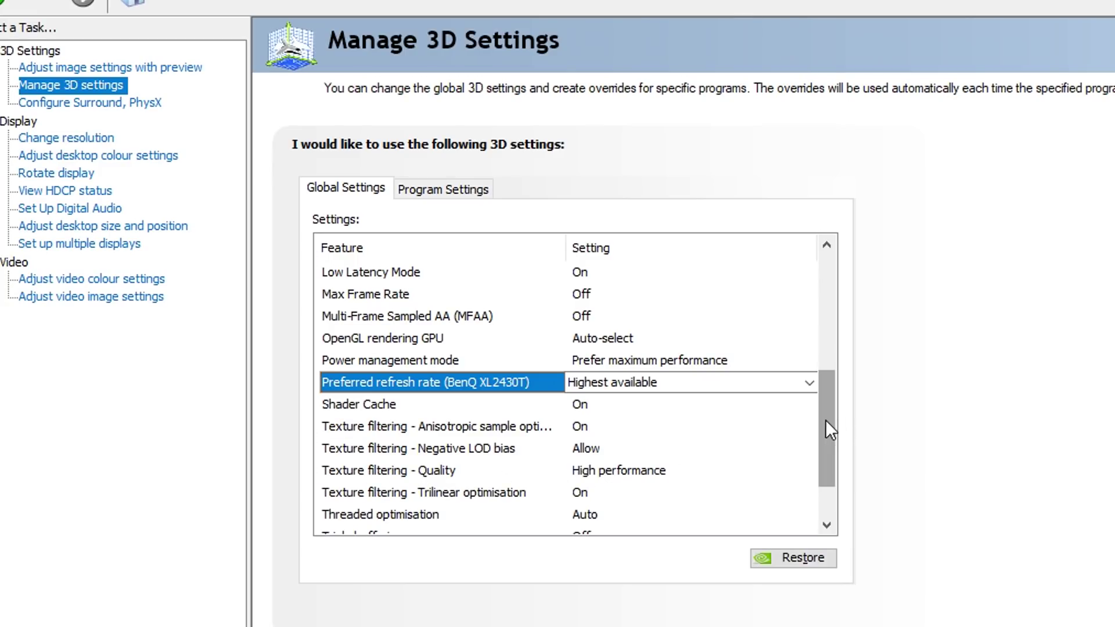
drag(825, 419, 831, 458)
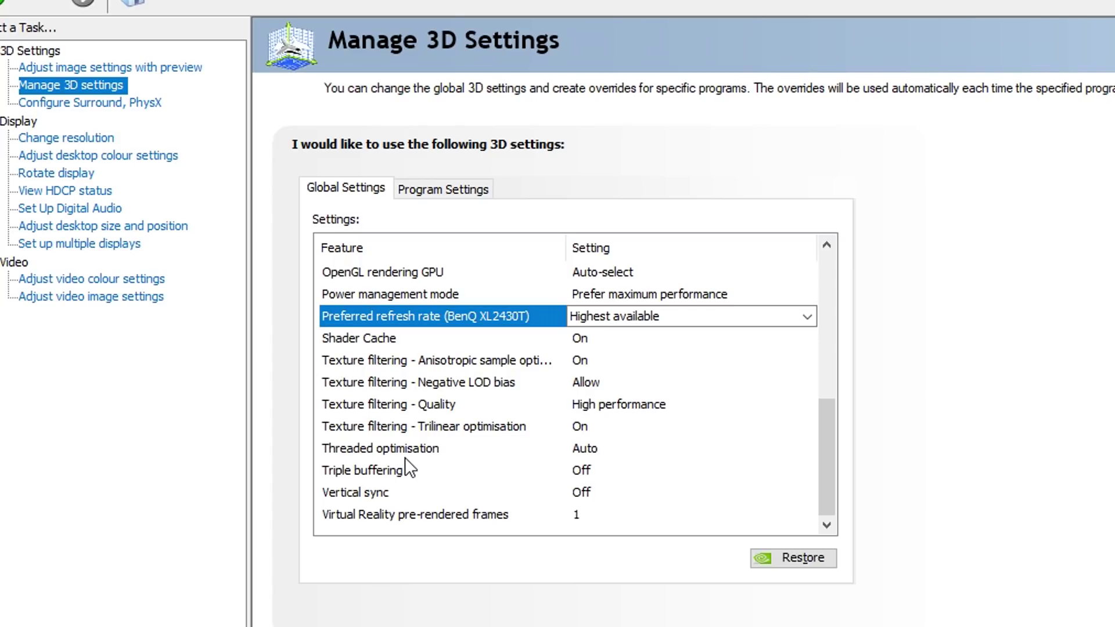
Leave Threaded optimisation on Auto and set Triple buffering to Off
key(Down)
key(Down)
key(Down)
key(Down)
key(Down)
click(589, 454)
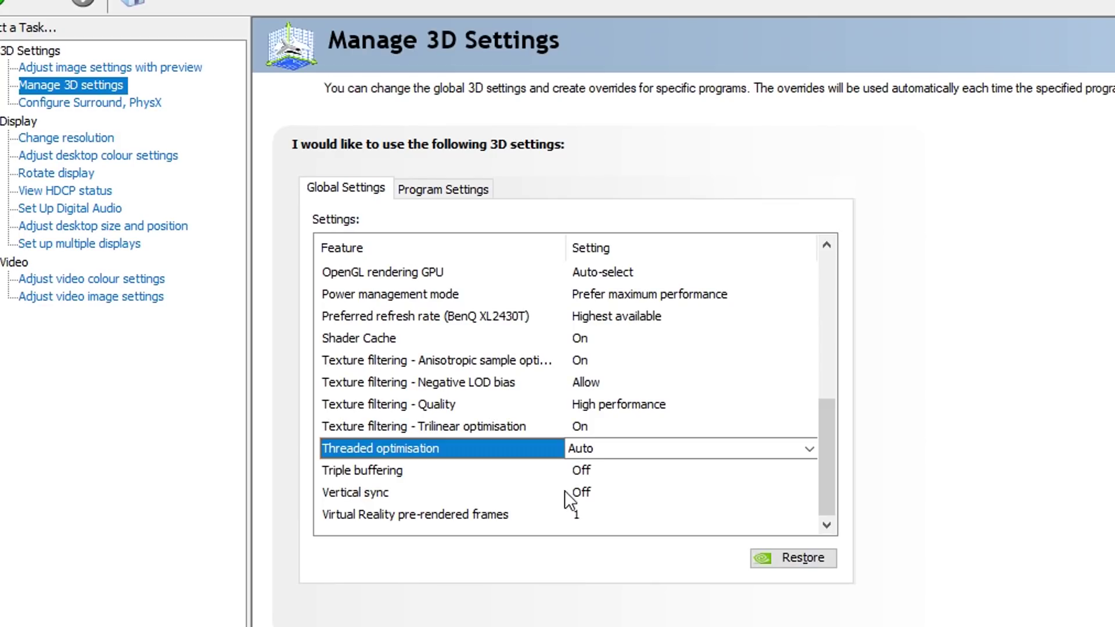
click(671, 466)
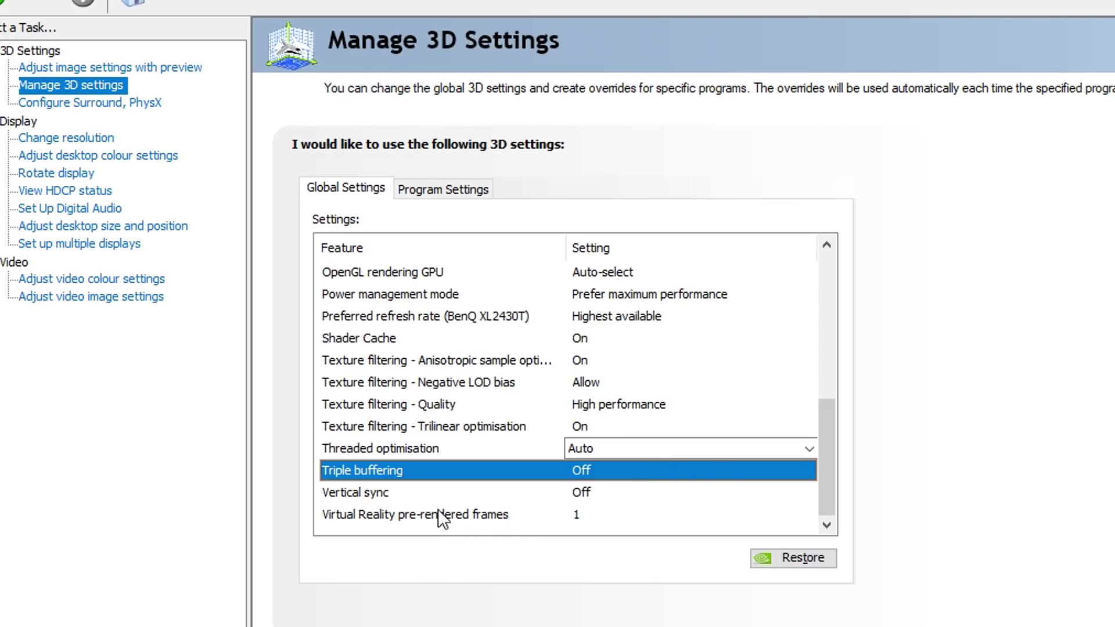
key(Return)
click(627, 491)
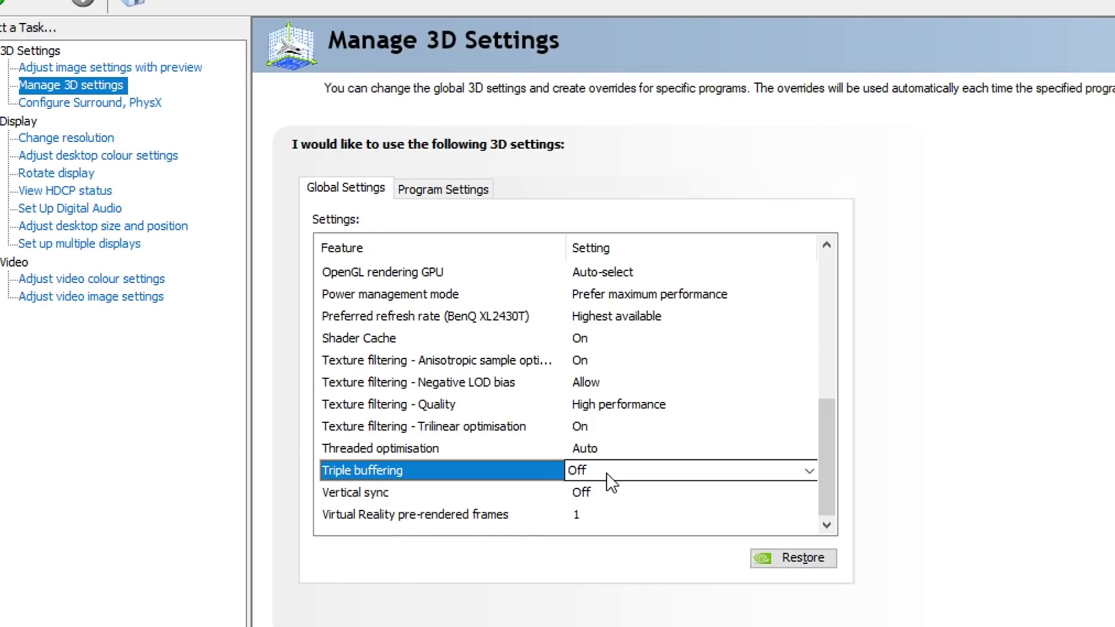
scroll(657, 493, up, 2)
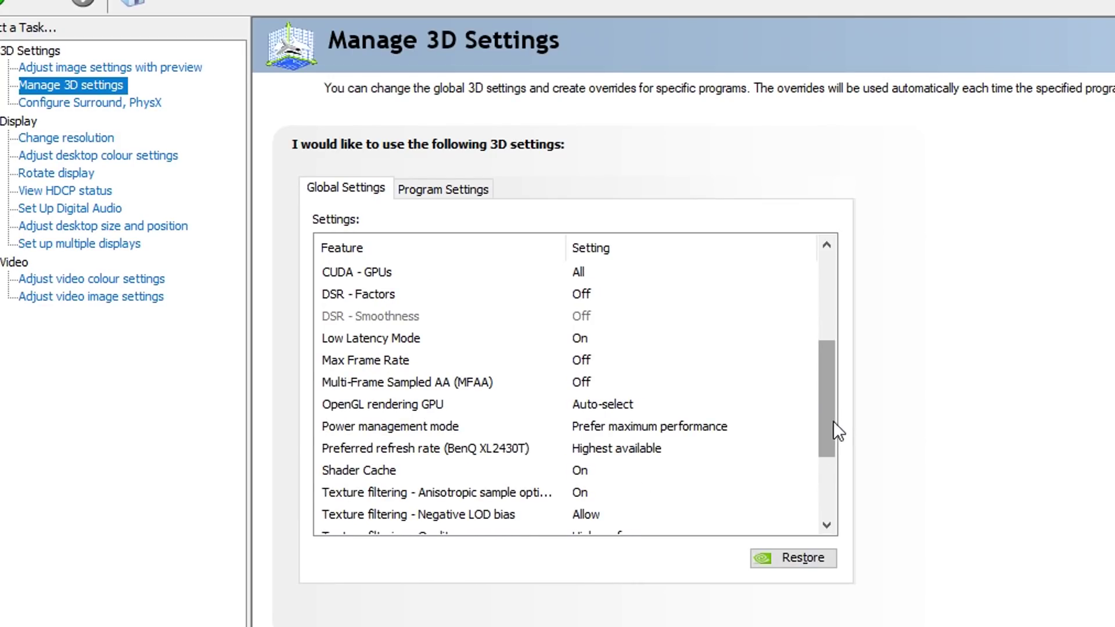
scroll(834, 424, down, 2)
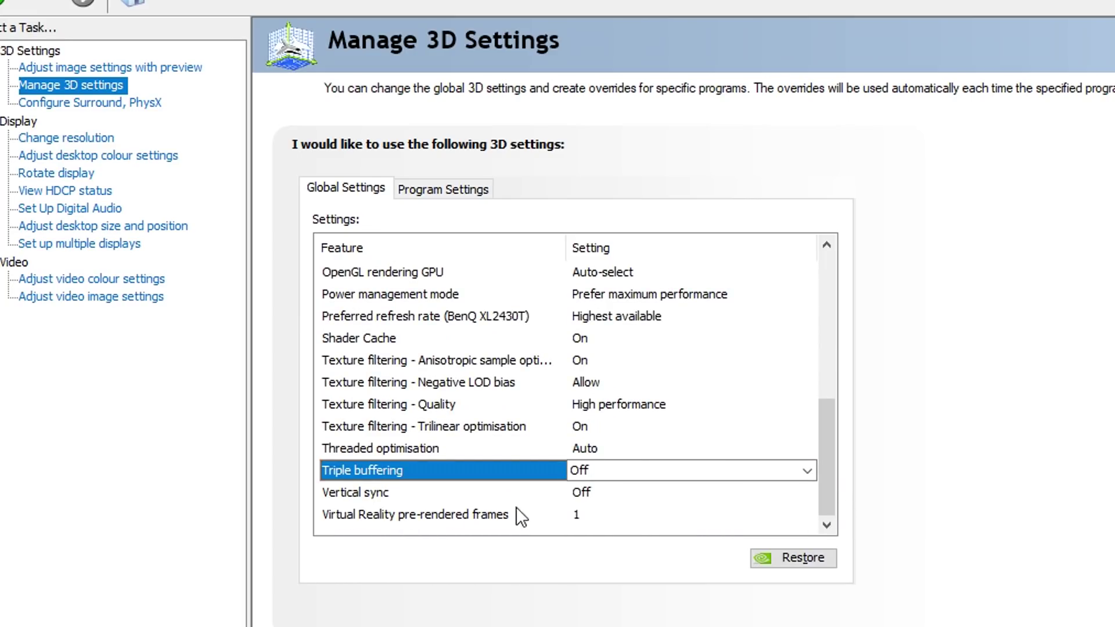